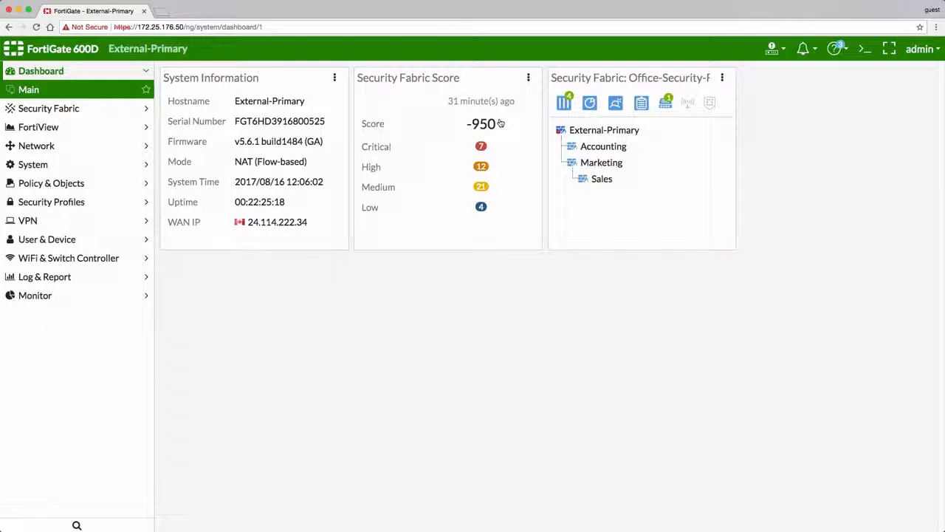
- Run the Security Fabric audit on all detected FortiGates from the External-Primary device
mouse_move(633, 131)
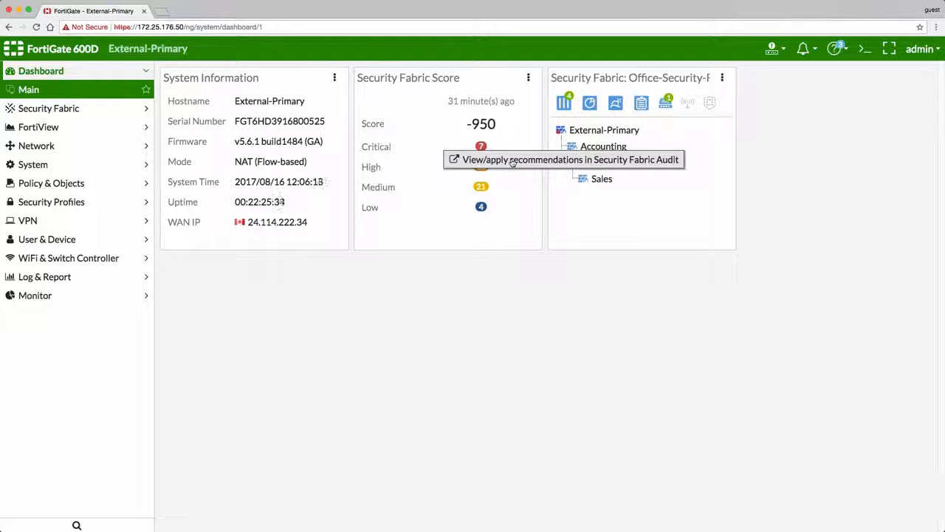
left_click(126, 109)
left_click(116, 147)
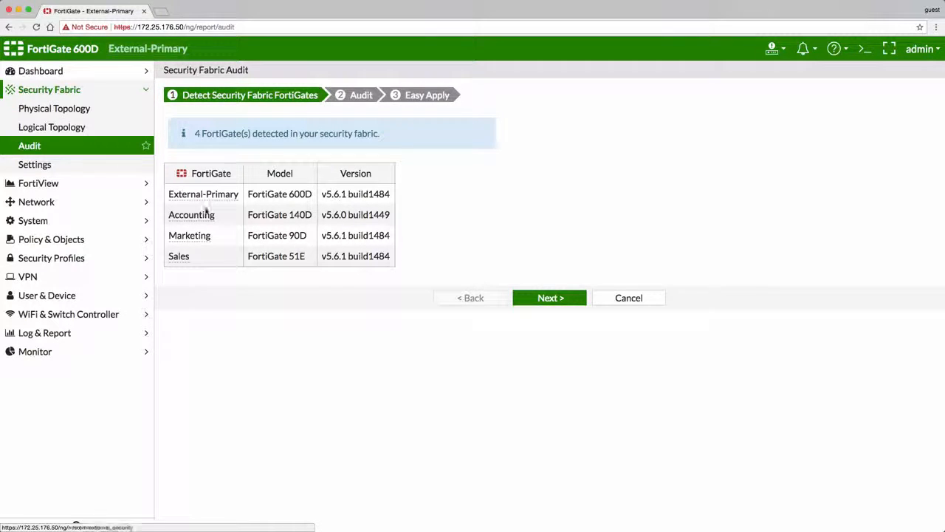
left_click(537, 299)
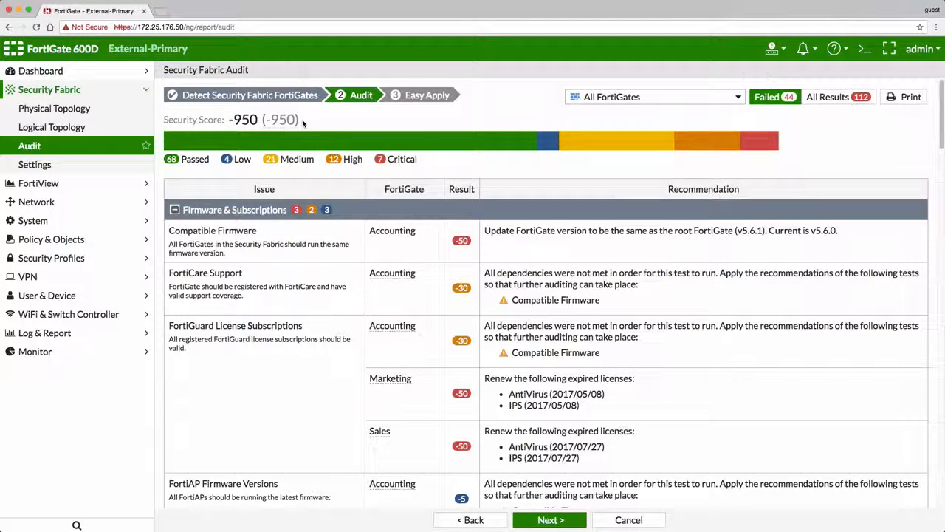
- Examine the audit's FortiGate filter choices, the severity breakdowns for failed and all results, and the report's print preview
left_click(738, 97)
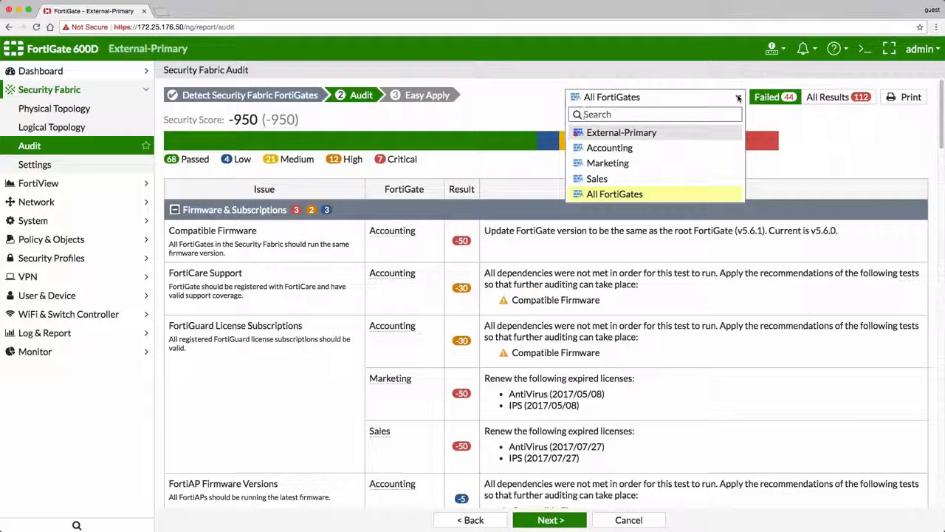
left_click(754, 113)
mouse_move(789, 102)
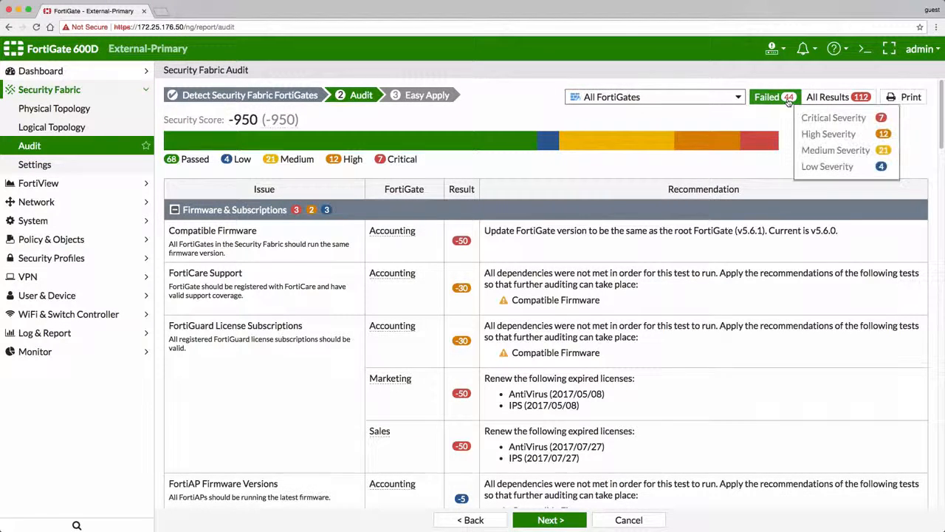
mouse_move(867, 102)
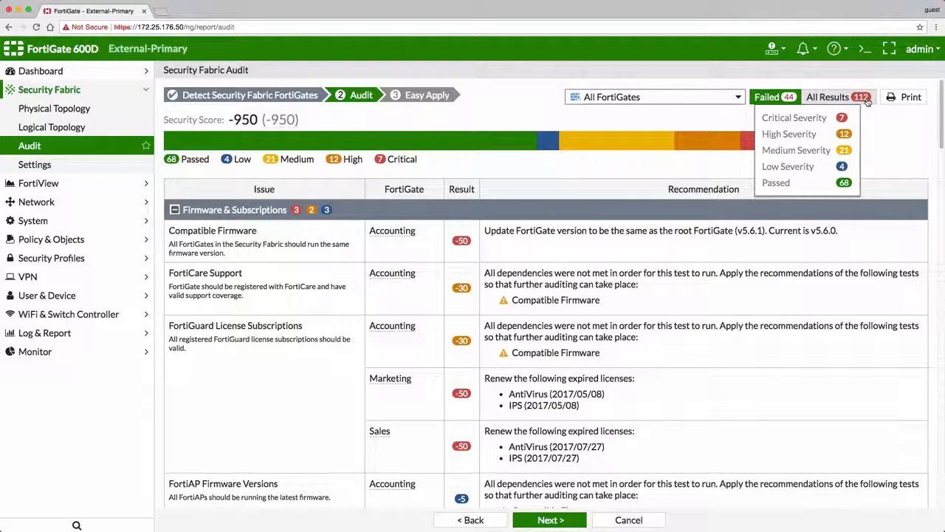
left_click(904, 97)
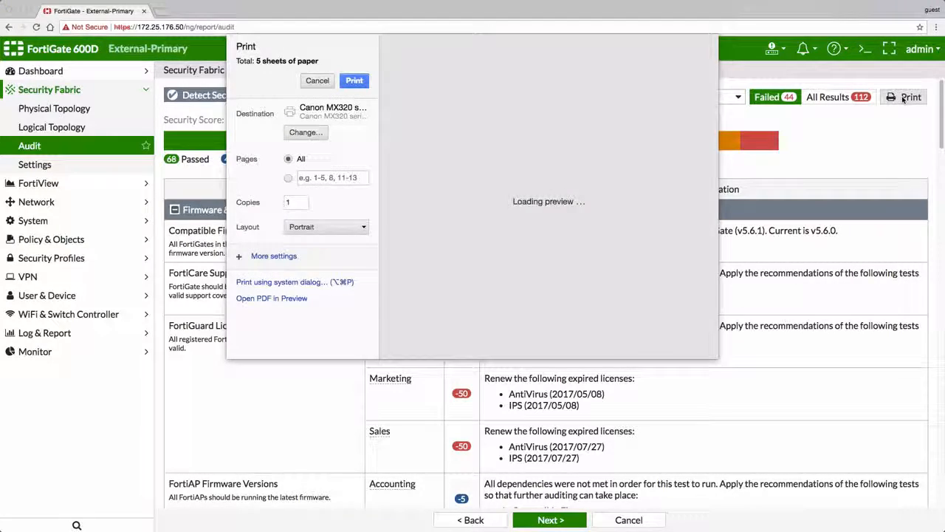
left_click(325, 83)
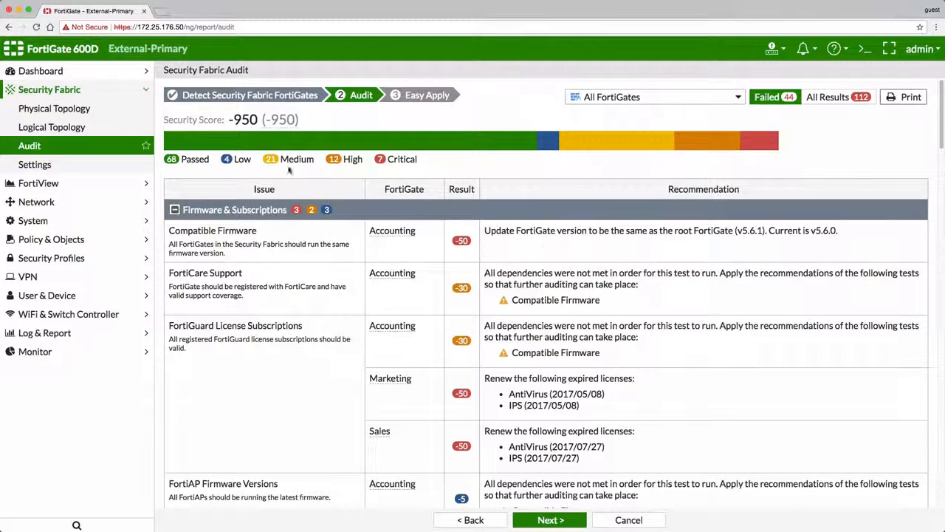
- Log in to the Accounting FortiGate from the Security Fabric's physical topology
left_click(103, 109)
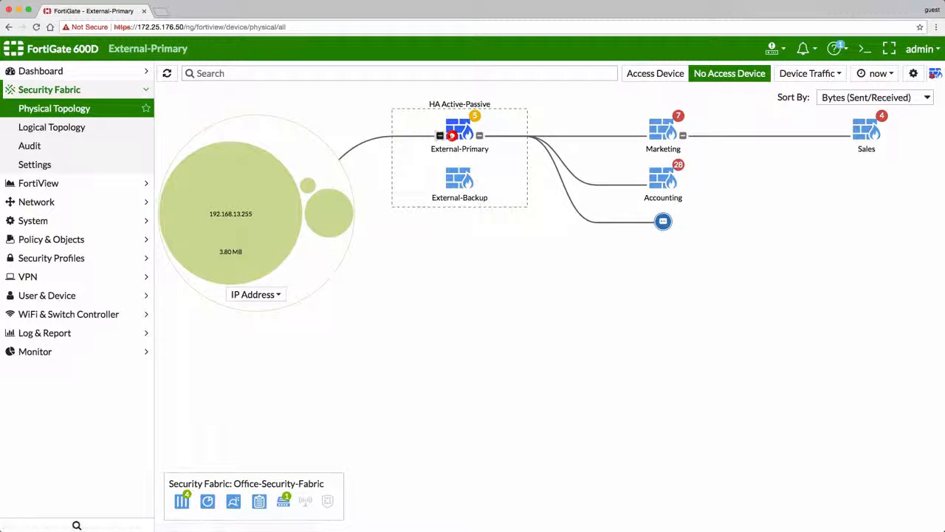
mouse_move(463, 130)
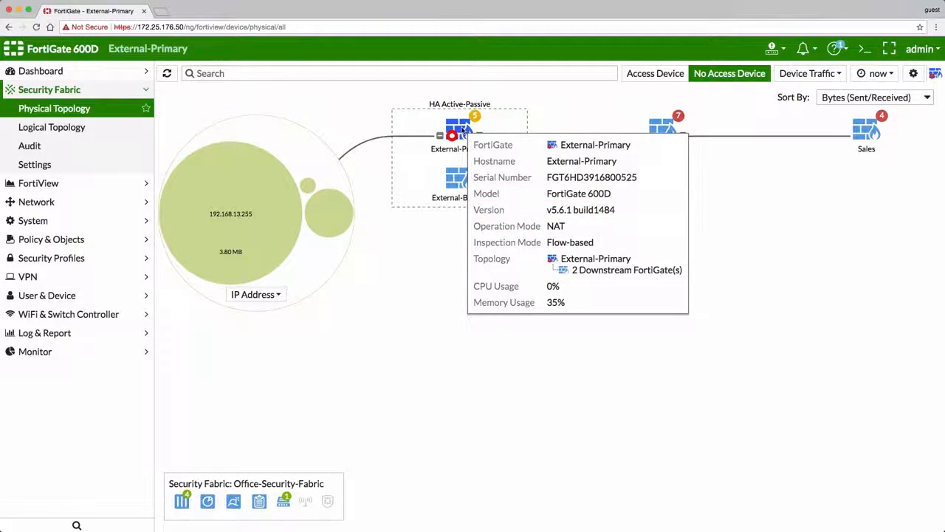
right_click(662, 179)
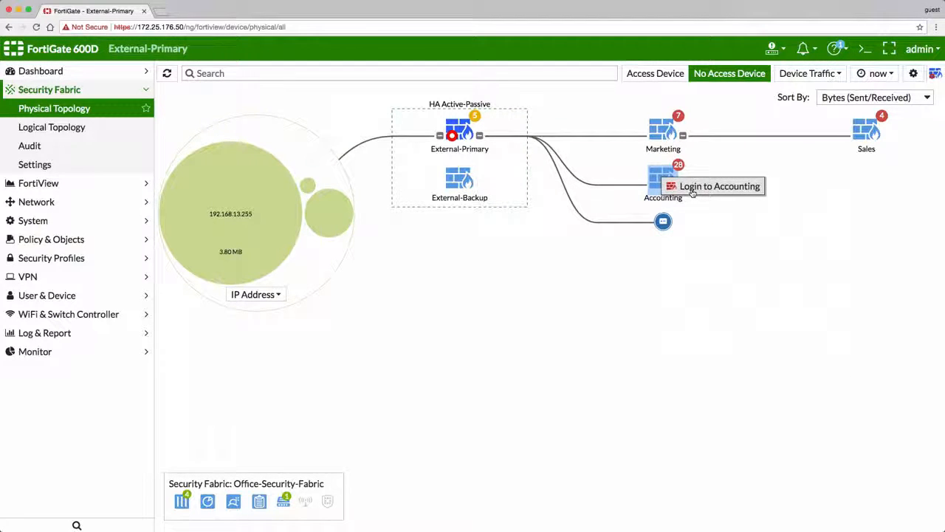
left_click(692, 191)
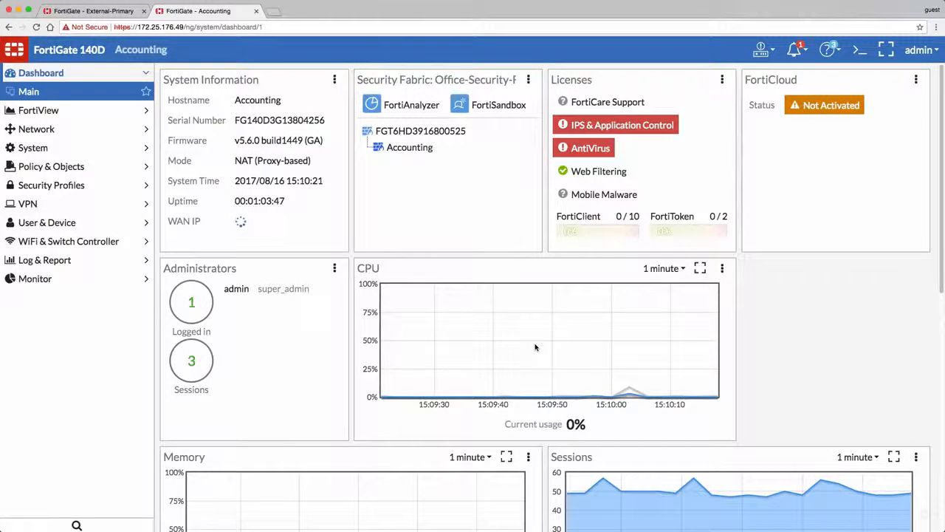
- Upgrade the Accounting FortiGate's firmware using FGT_140D-v5-build1484-FORTINET.out without backing up the configuration, and log back in as admin after the reboot
left_click(299, 140)
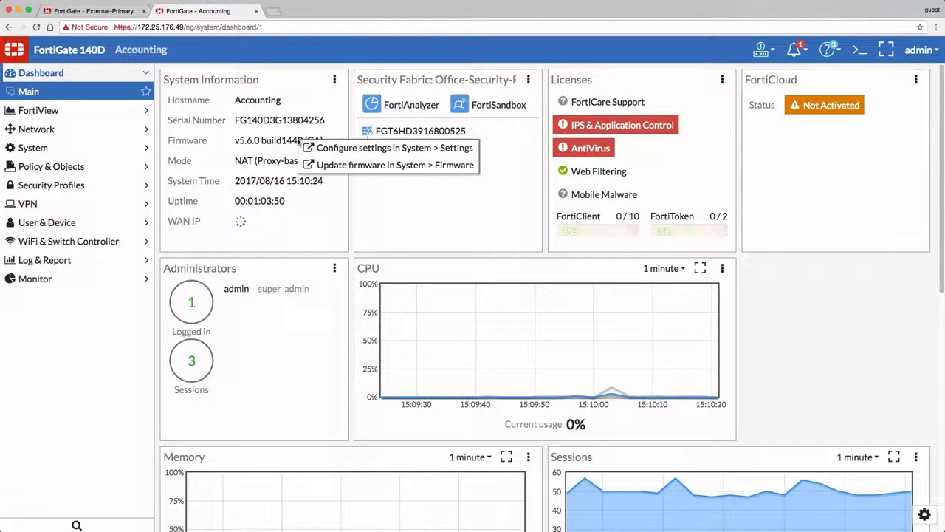
left_click(345, 168)
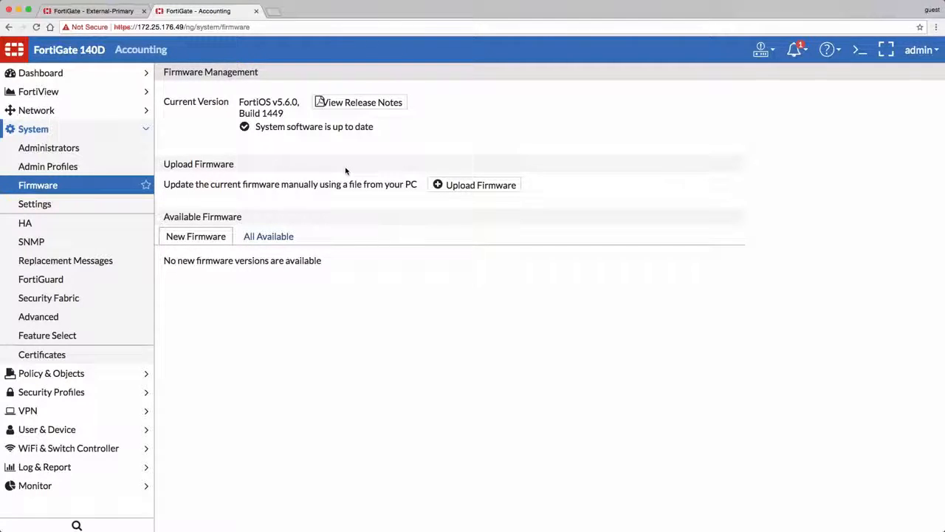
left_click(458, 189)
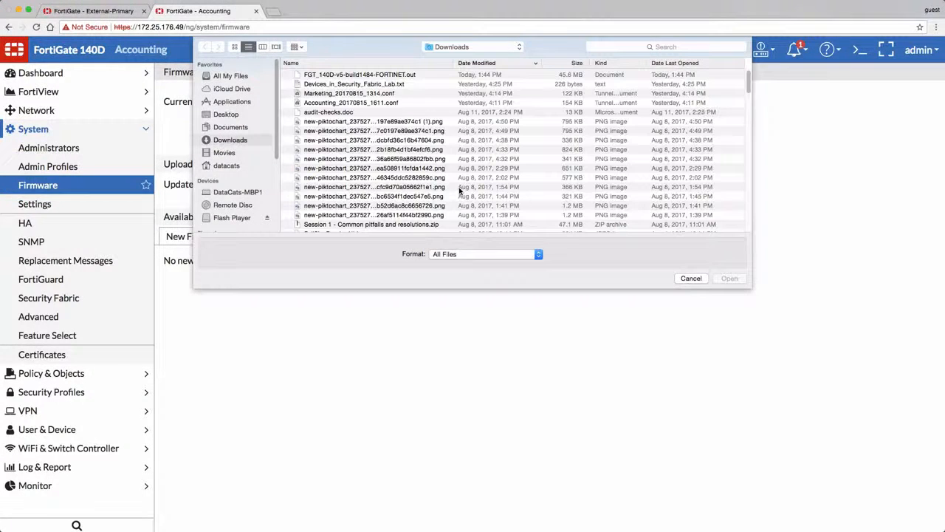
left_click(426, 75)
left_click(730, 278)
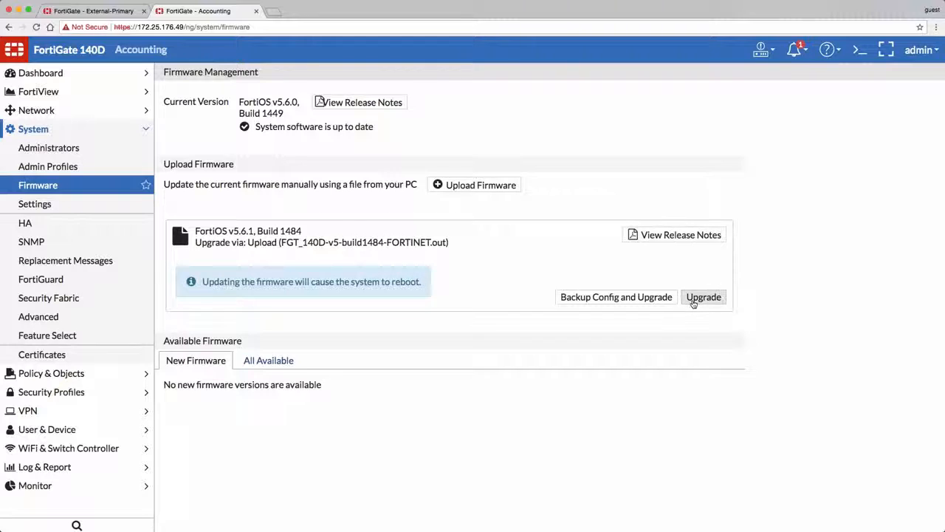
left_click(703, 296)
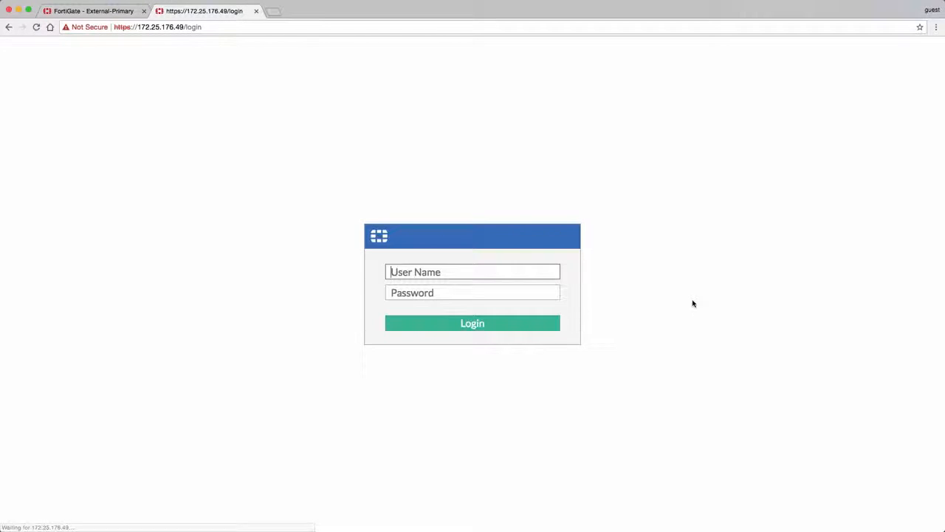
type("admin")
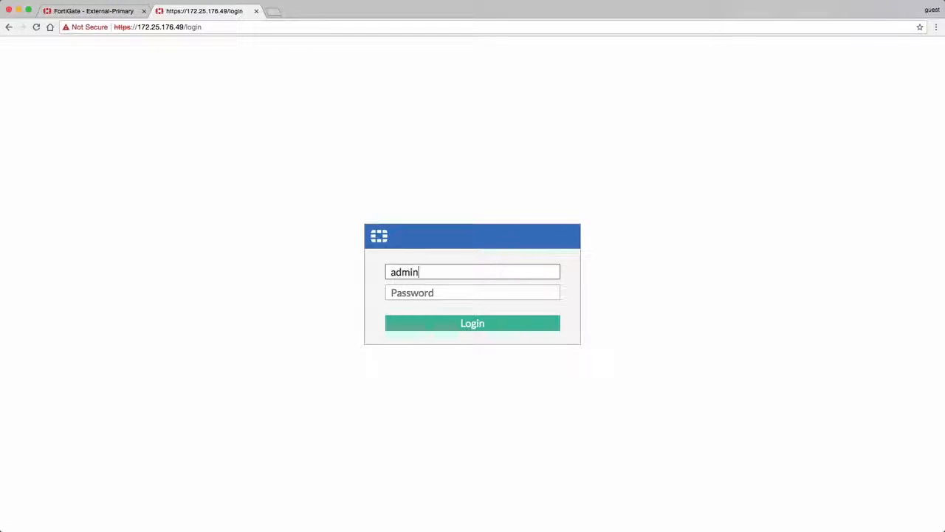
key("Return")
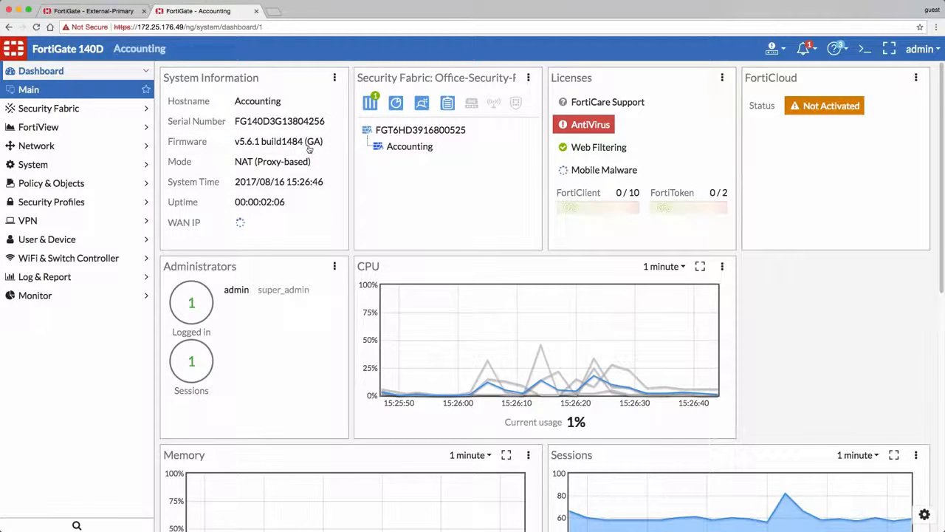
- Close the Accounting session and rerun the Security Fabric audit on External-Primary
left_click(256, 11)
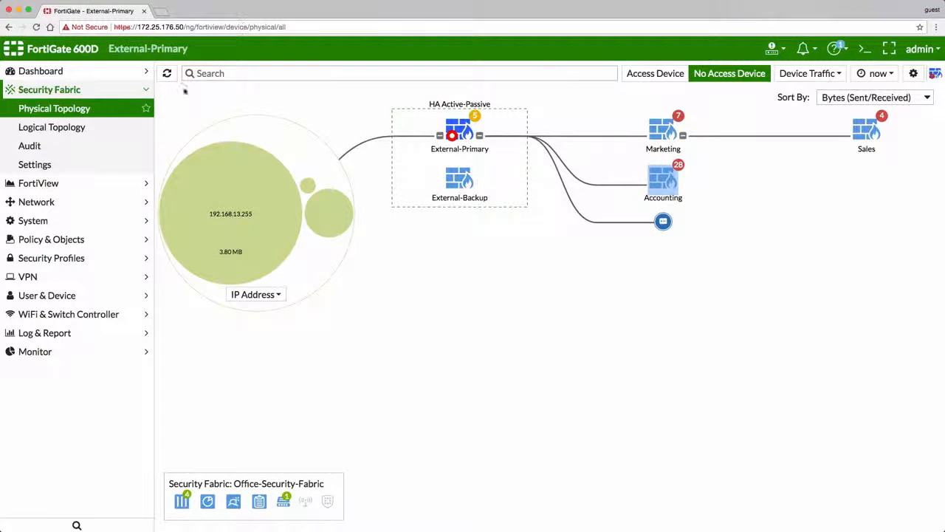
left_click(65, 147)
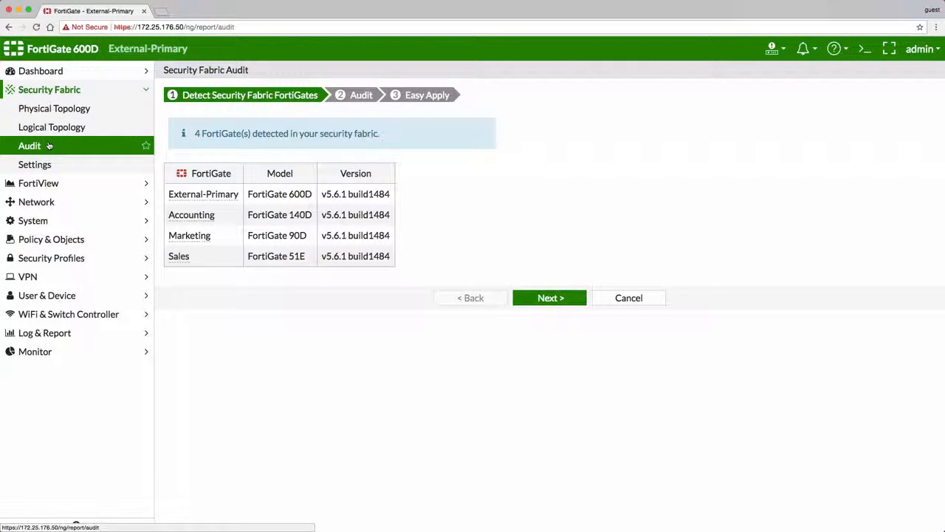
left_click(547, 297)
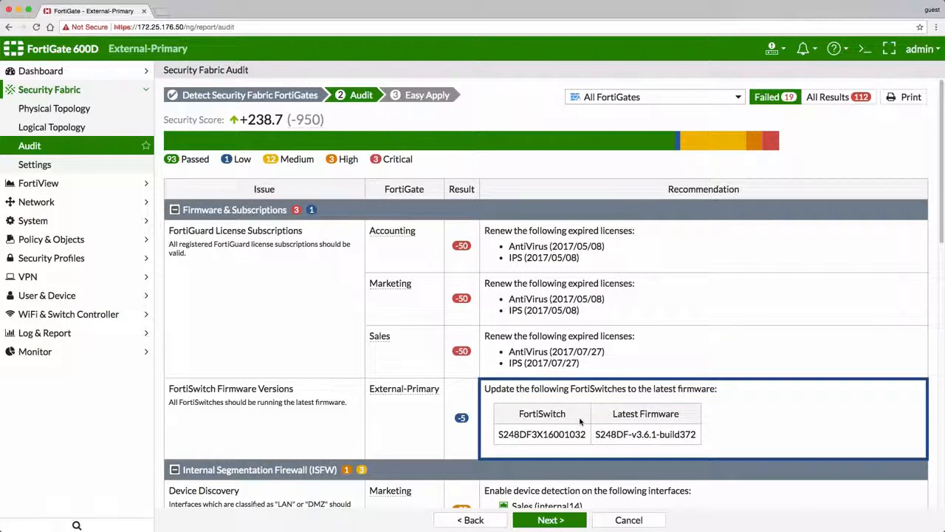
- Install firmware S248DF-v3.6.1-build372 on the managed FortiSwitch, and log back in to External-Primary as admin after the reboot
left_click(112, 314)
left_click(107, 334)
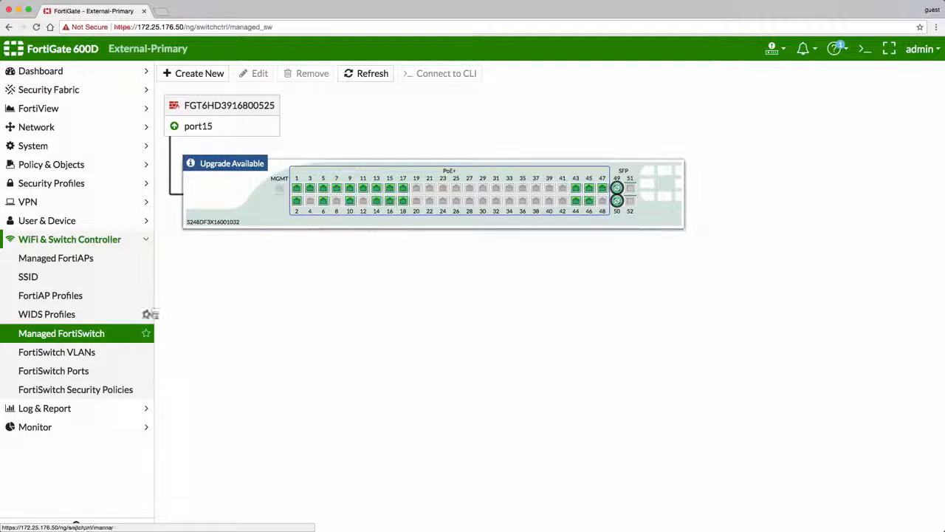
left_click(226, 163)
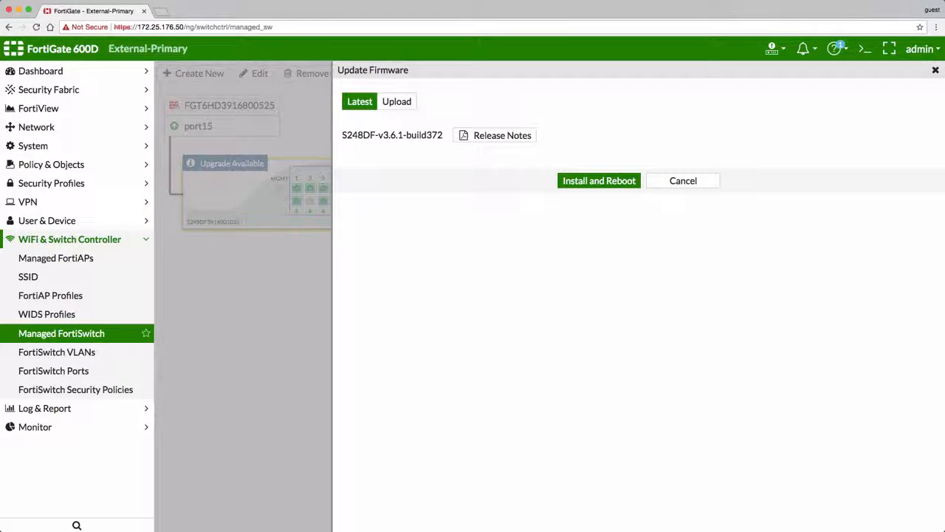
left_click(596, 183)
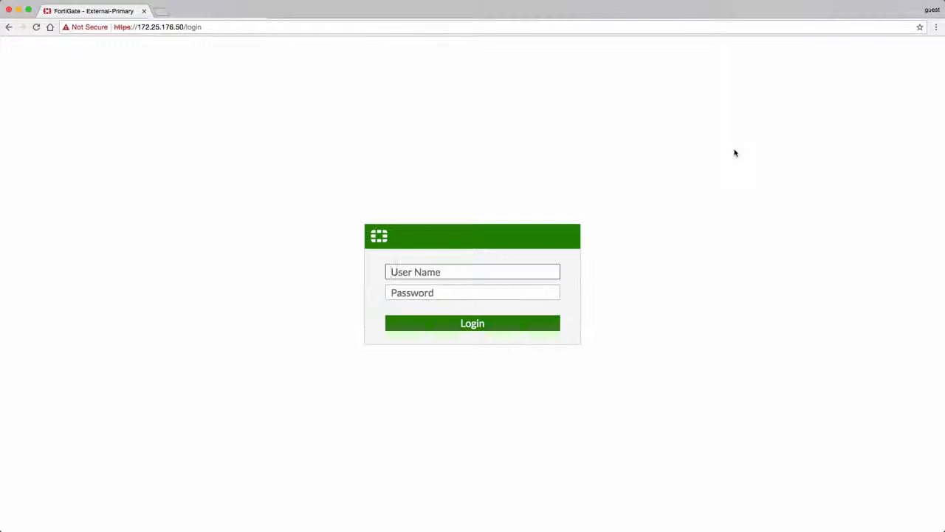
type("admin")
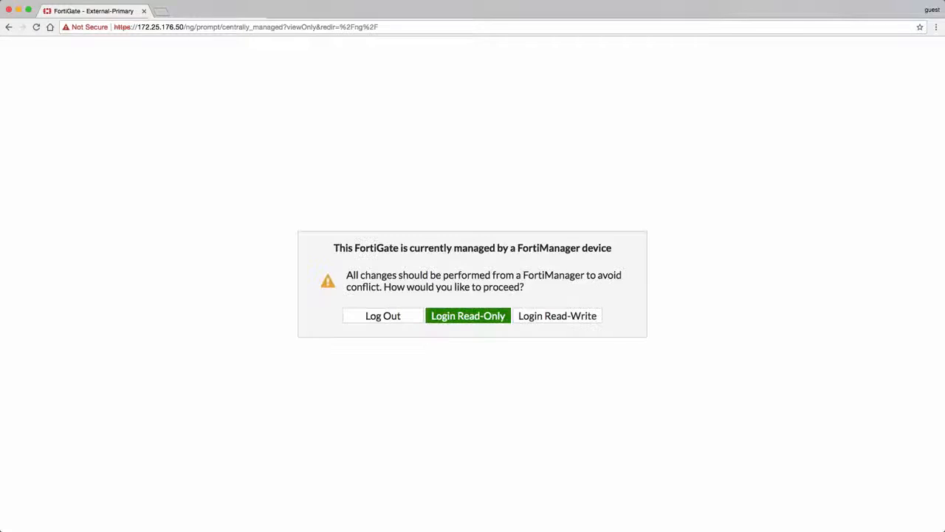
key("Return")
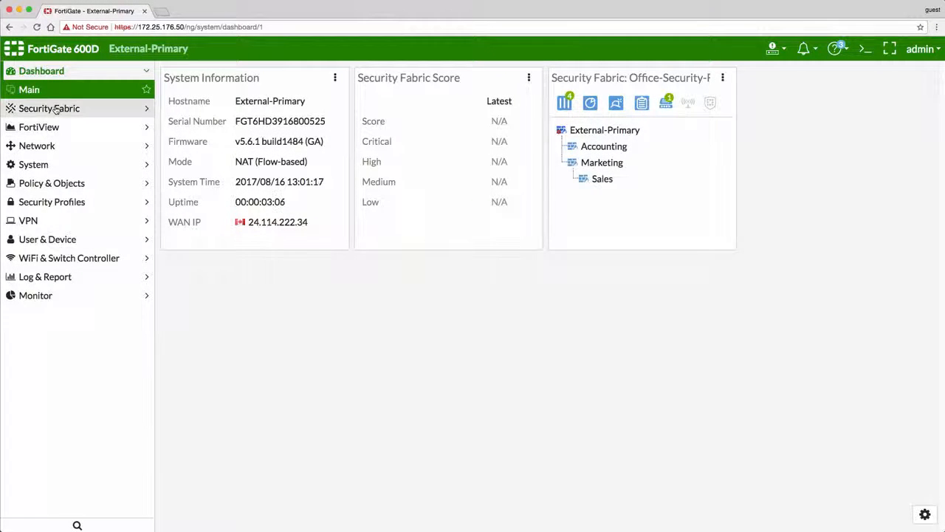
- Run the Security Fabric audit again and review the remaining recommendations, including device discovery and unused policies
left_click(57, 110)
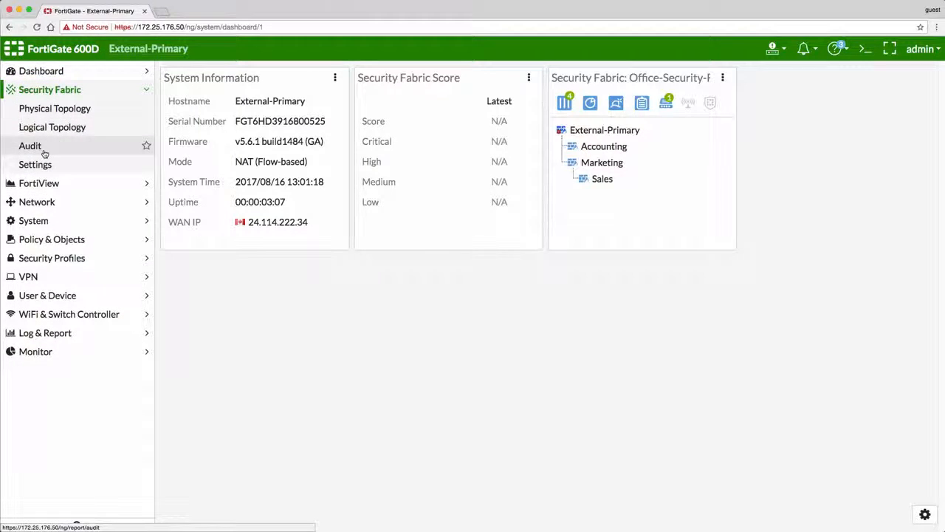
left_click(62, 148)
left_click(545, 298)
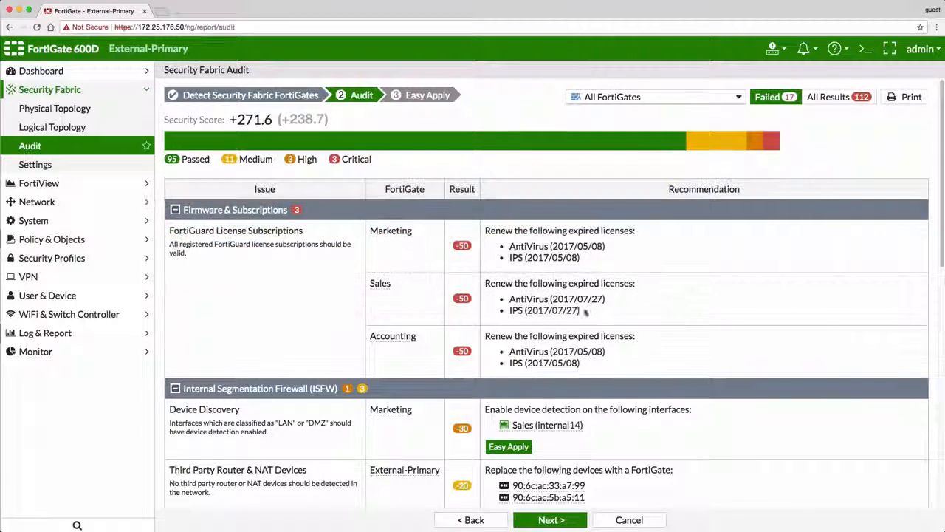
scroll(694, 324, "down", 1)
scroll(694, 324, "down", 4)
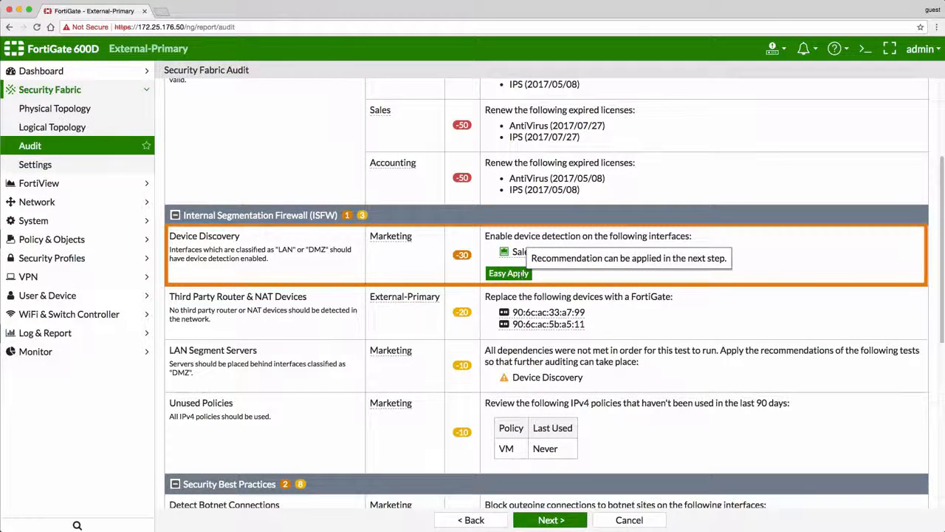
scroll(604, 399, "down", 2)
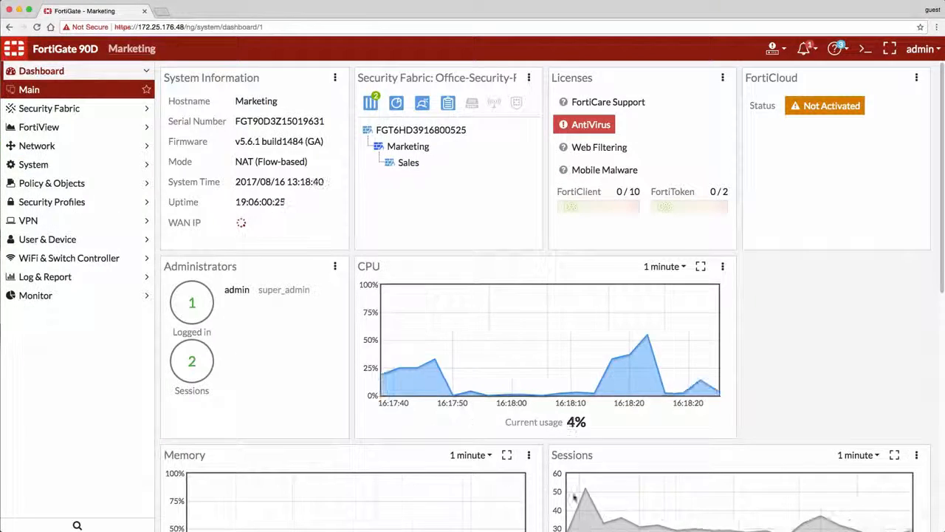
- Delete the unused VM policy from the IPv4 policies on the Marketing FortiGate and confirm the deletion
left_click(128, 185)
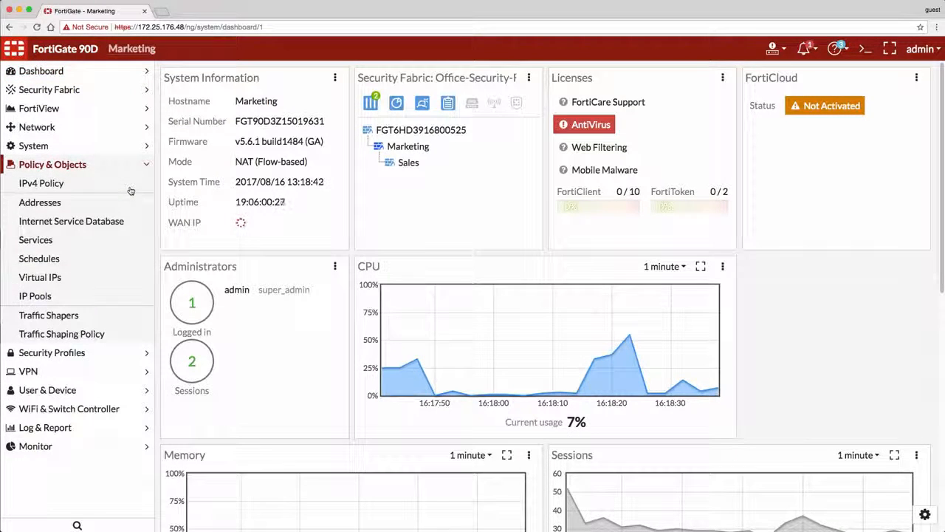
left_click(130, 189)
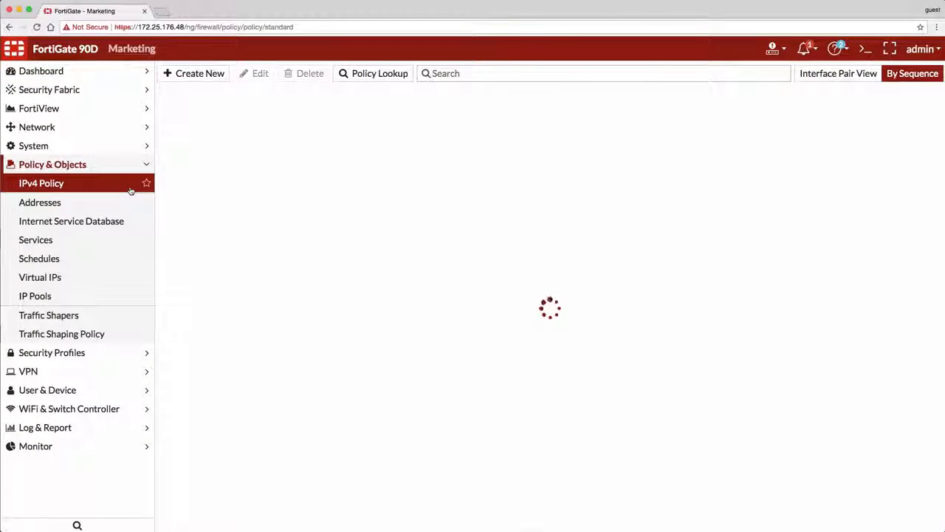
left_click(235, 118)
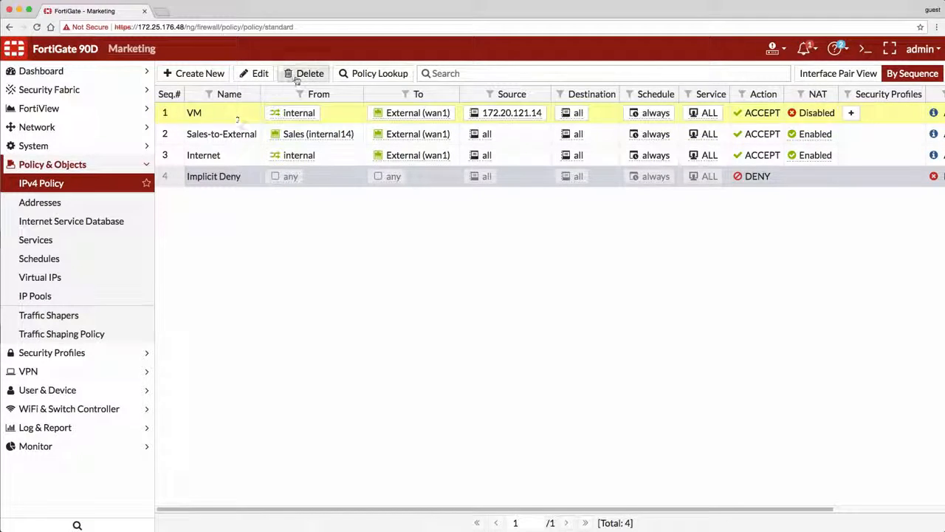
left_click(297, 75)
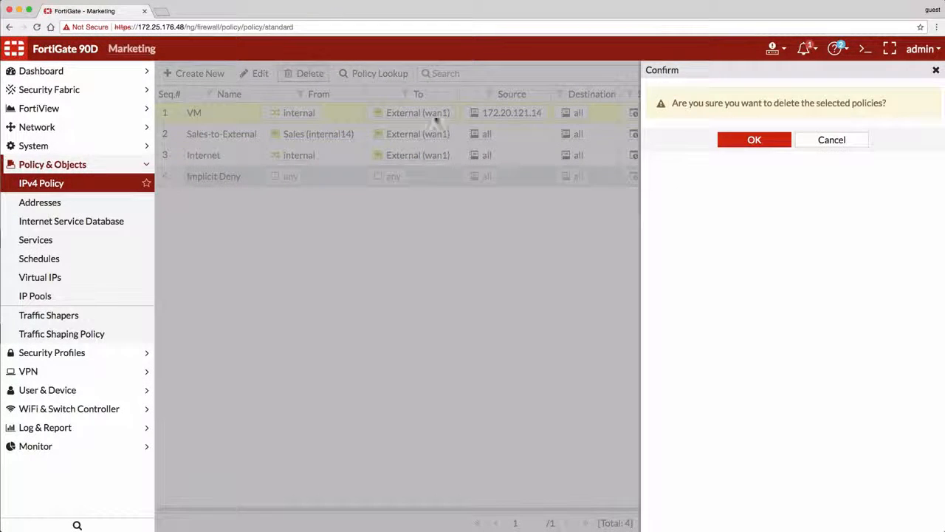
left_click(777, 144)
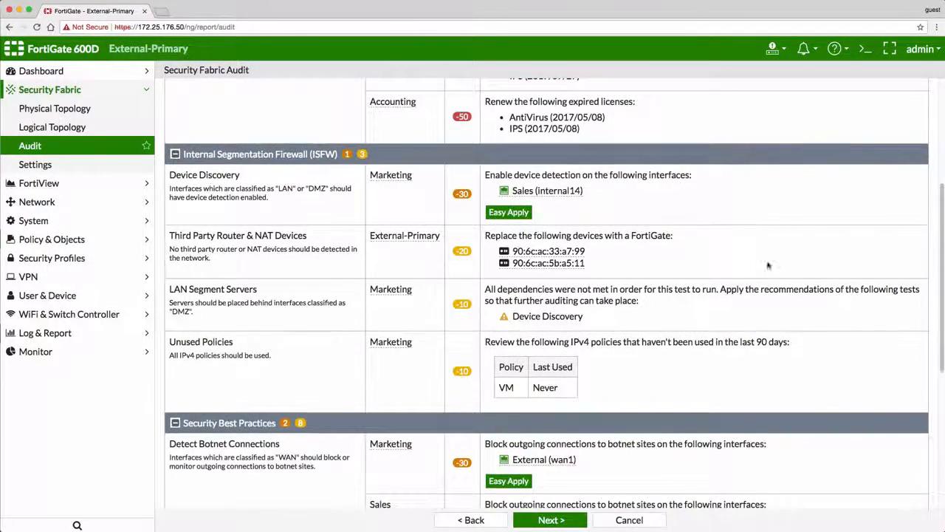
- Use Easy Apply to enable device detection on Marketing's Sales (internal14) and block botnet connections on Marketing's External (wan1) and the Sales FortiGate's Marketing (wan2)
scroll(664, 296, "down", 5)
left_click(550, 520)
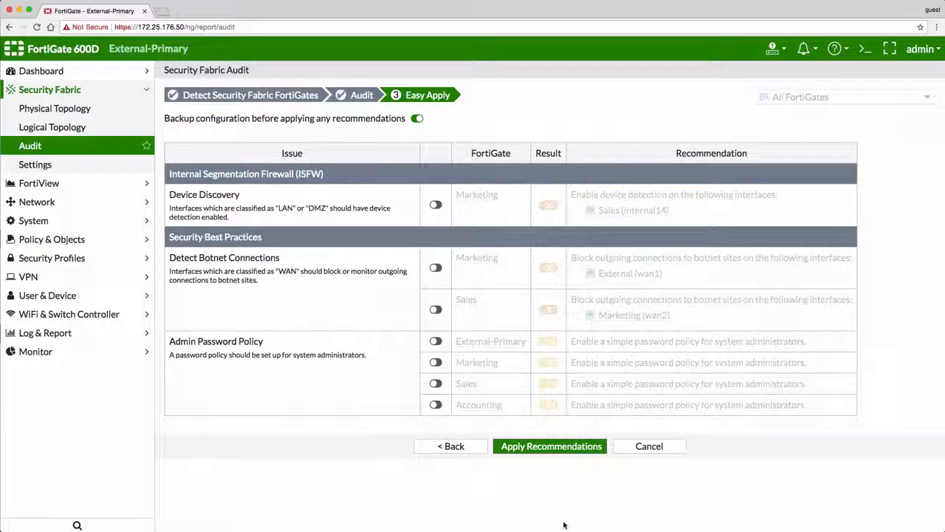
left_click(436, 206)
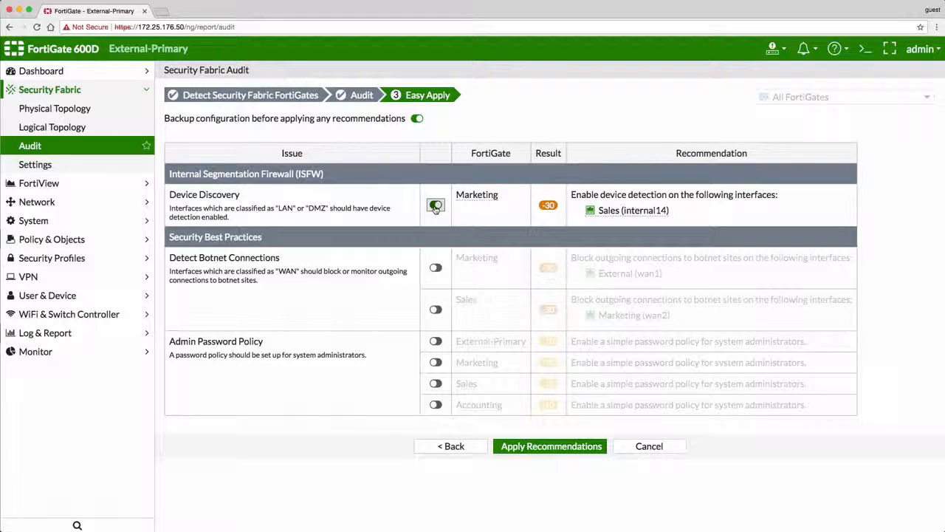
left_click(435, 268)
left_click(435, 310)
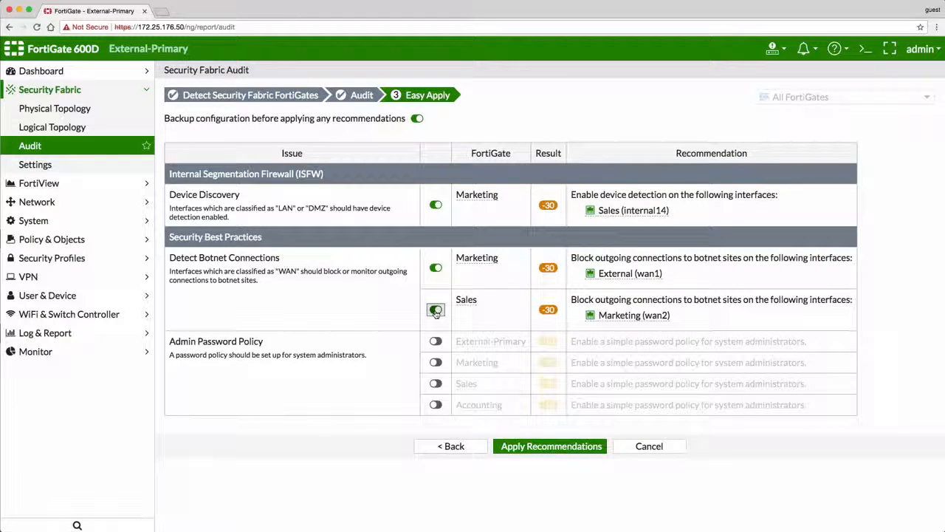
left_click(559, 447)
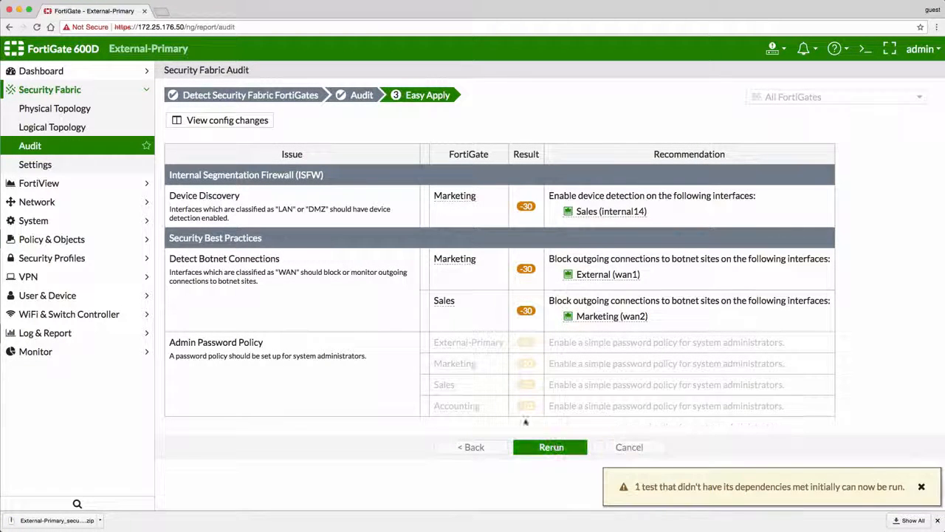
- Review the configuration changes made on Marketing, and rerun the Security Fabric audit to examine the remaining failed recommendations
left_click(248, 121)
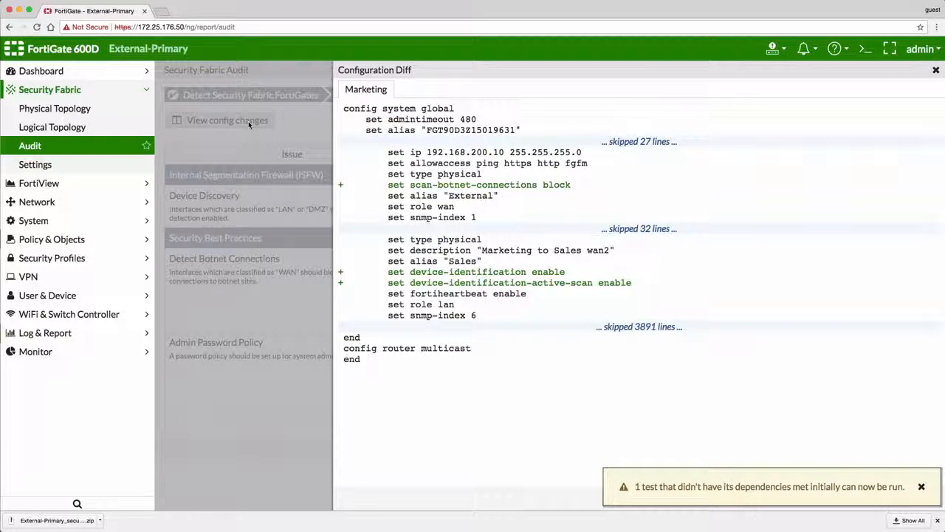
left_click(935, 70)
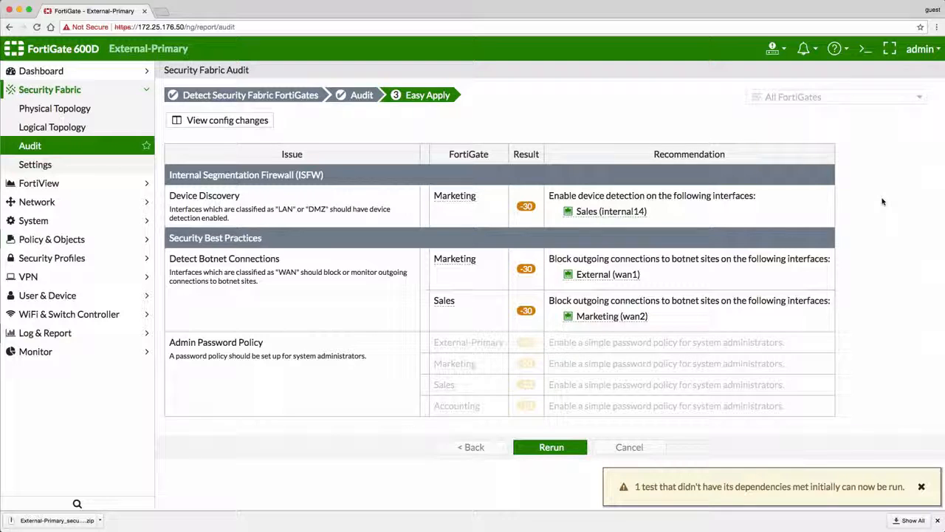
left_click(550, 448)
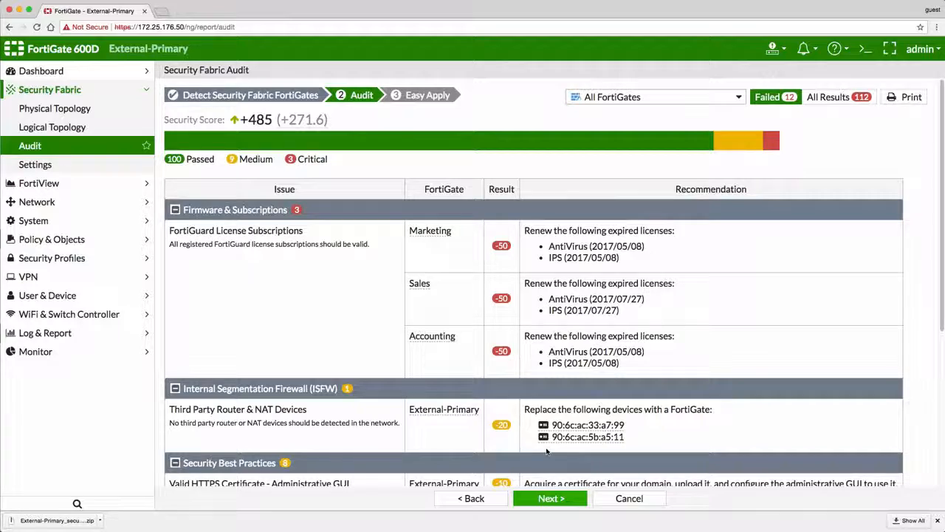
scroll(546, 450, "down", 2)
scroll(546, 451, "down", 5)
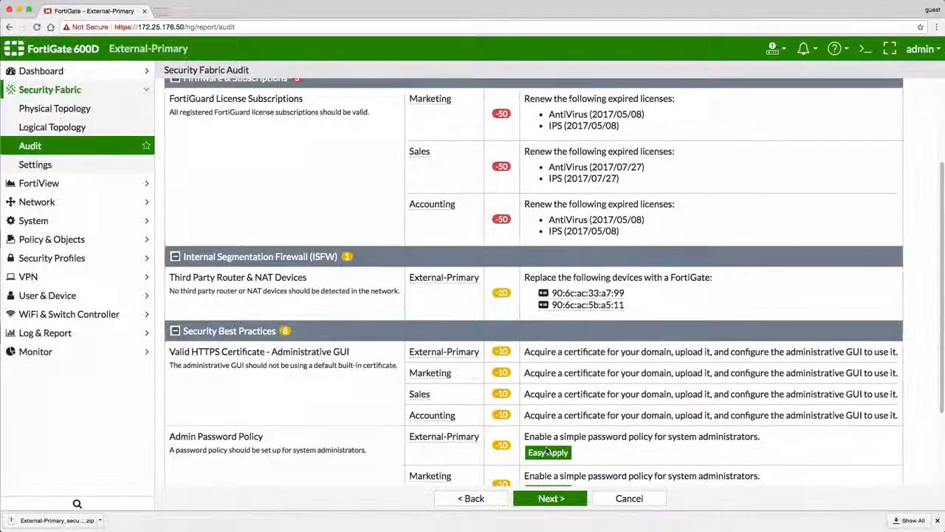